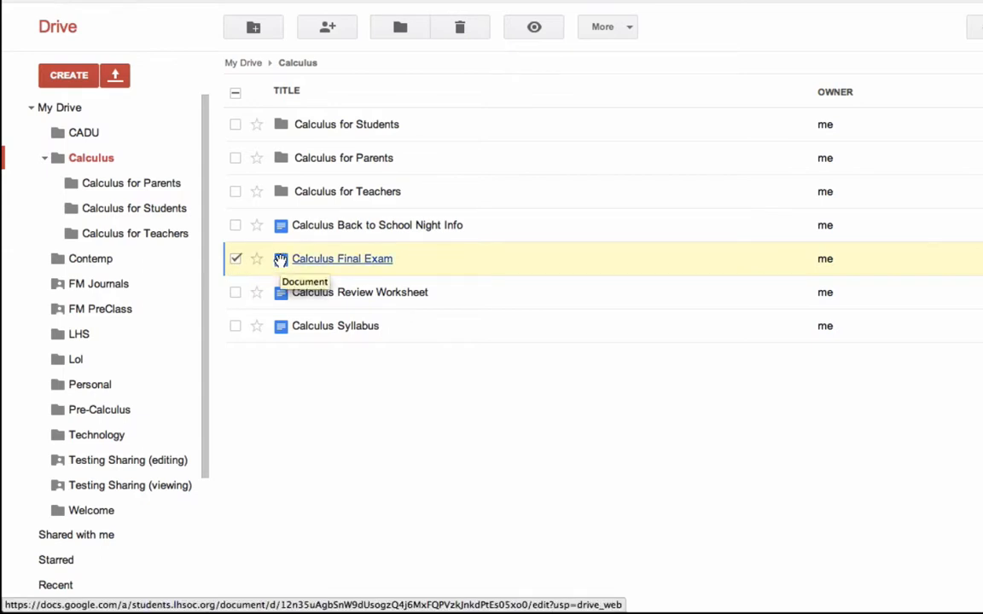
- Move the Calculus Final Exam document into the Calculus for Teachers folder, check that folder and return to the Calculus folder
drag(281, 260, 311, 193)
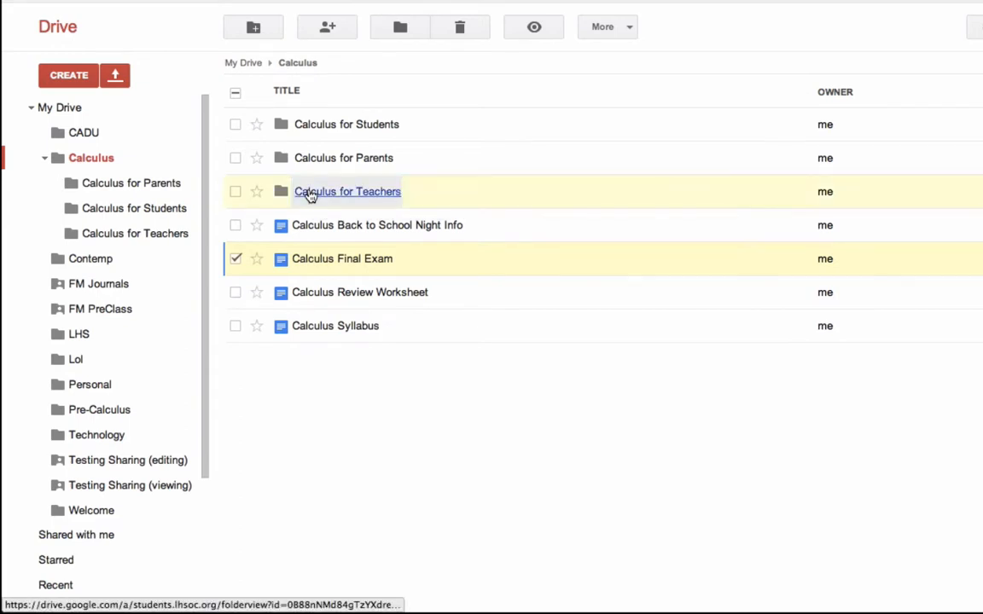
click(312, 128)
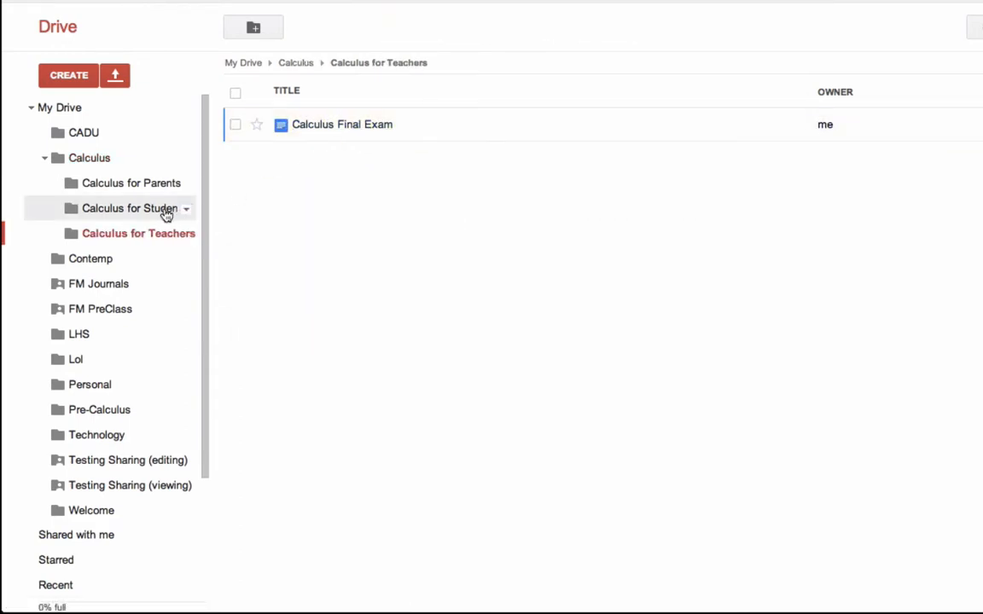
click(105, 164)
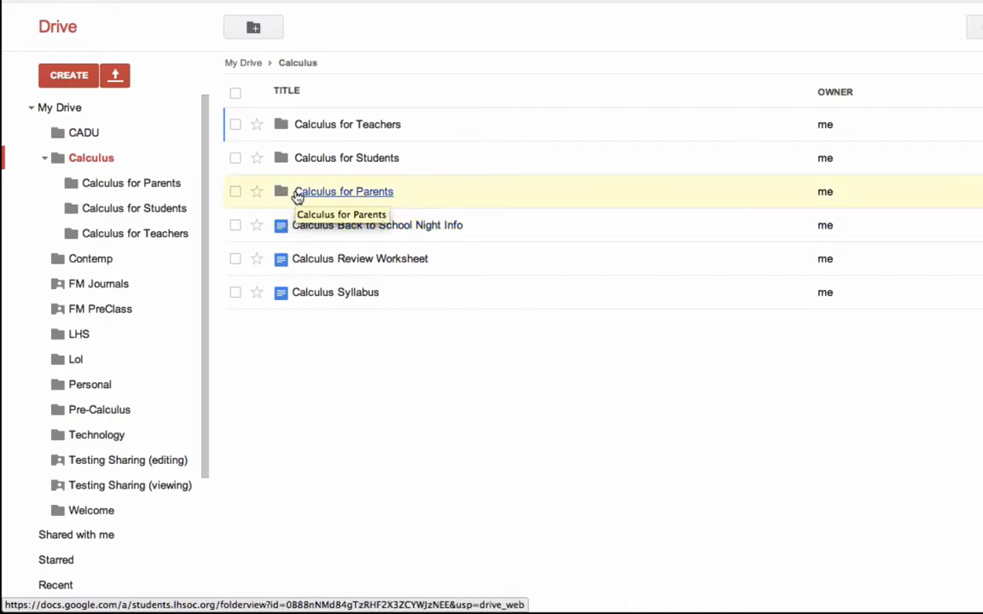
- Move Calculus Back to School Night Info from Calculus into both the Calculus for Parents and Calculus for Teachers folders
click(236, 226)
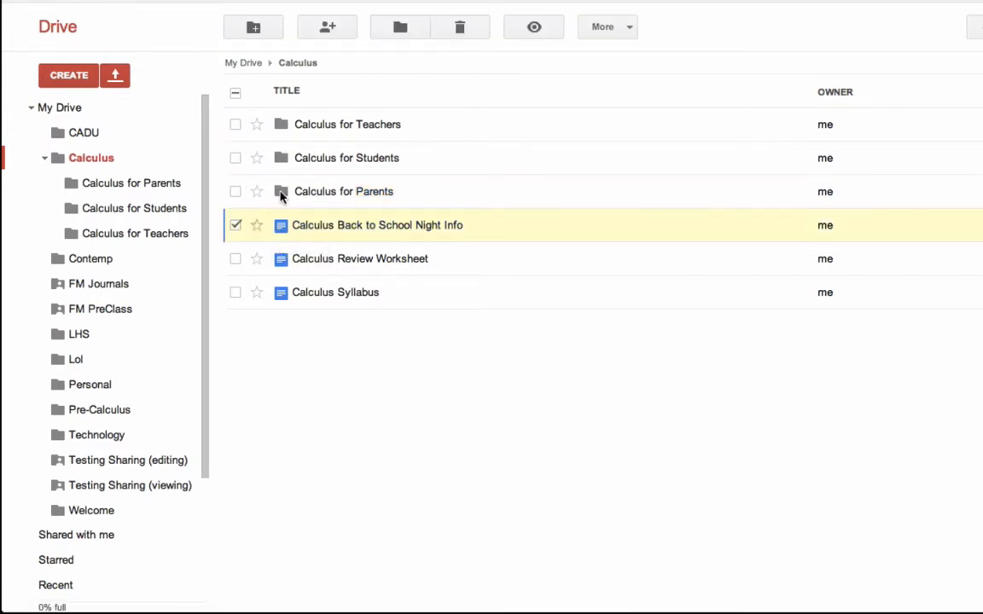
click(400, 30)
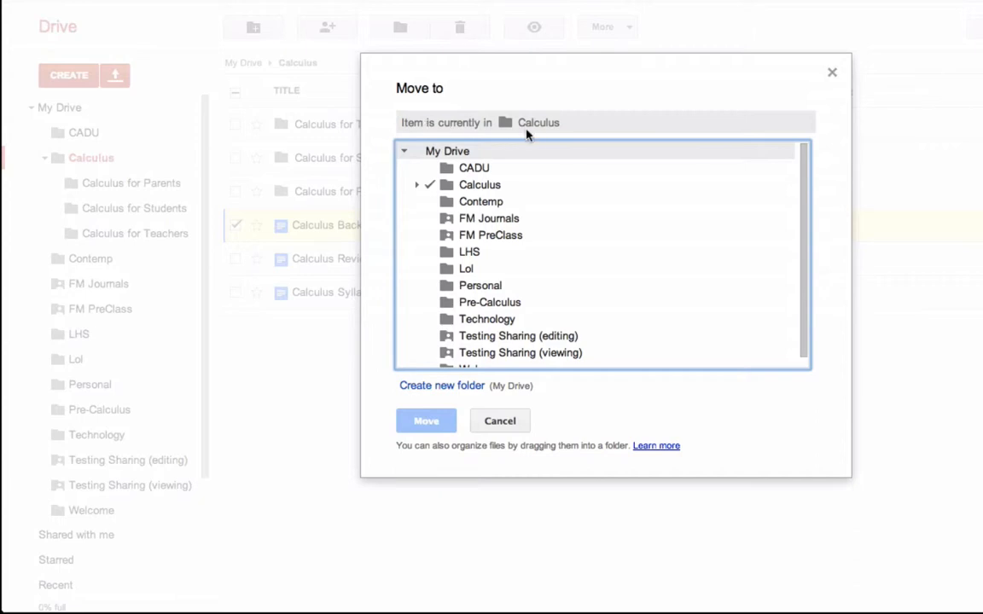
click(416, 187)
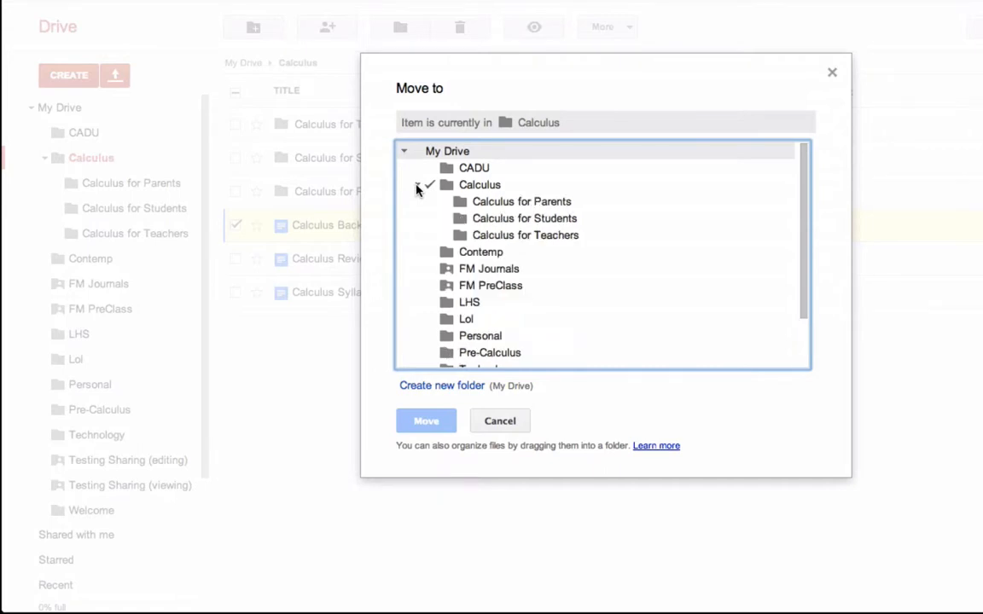
click(495, 237)
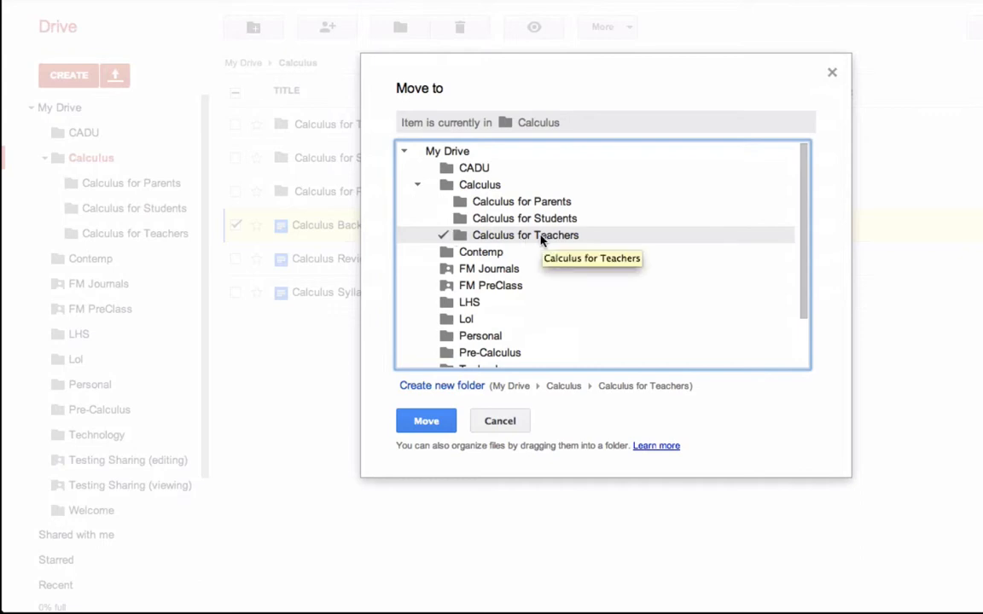
click(465, 203)
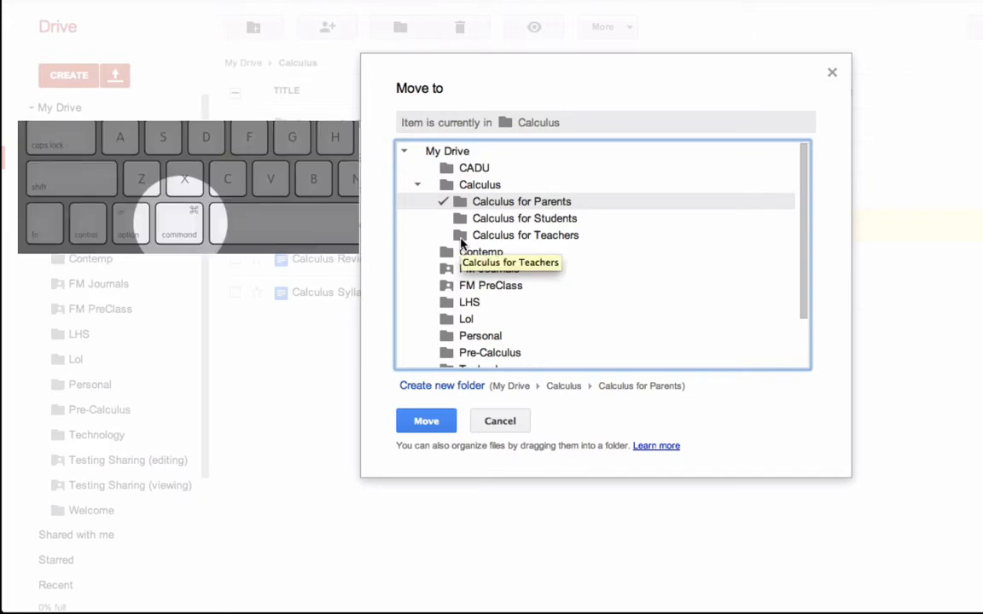
super+click(462, 242)
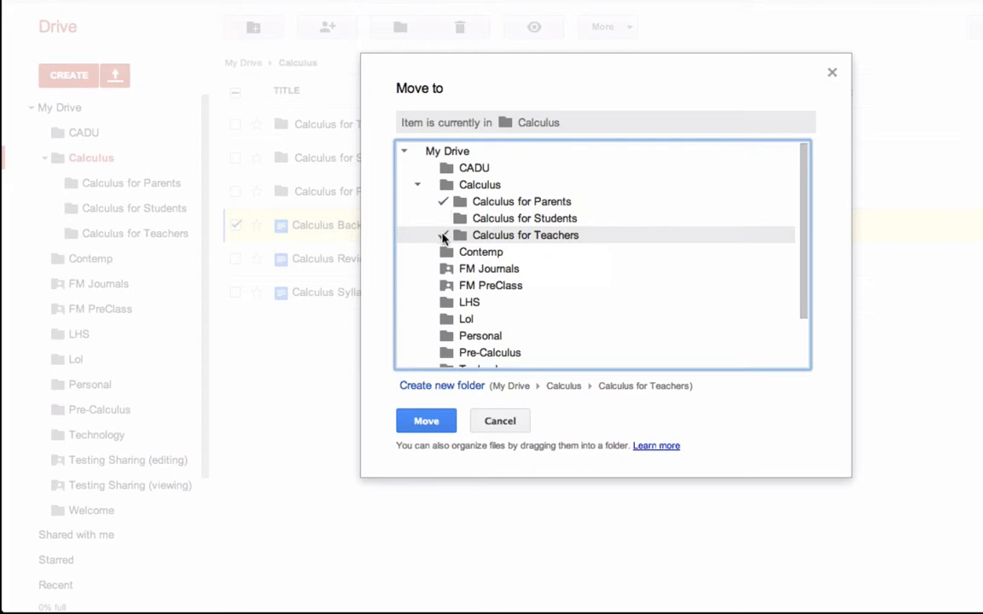
click(433, 426)
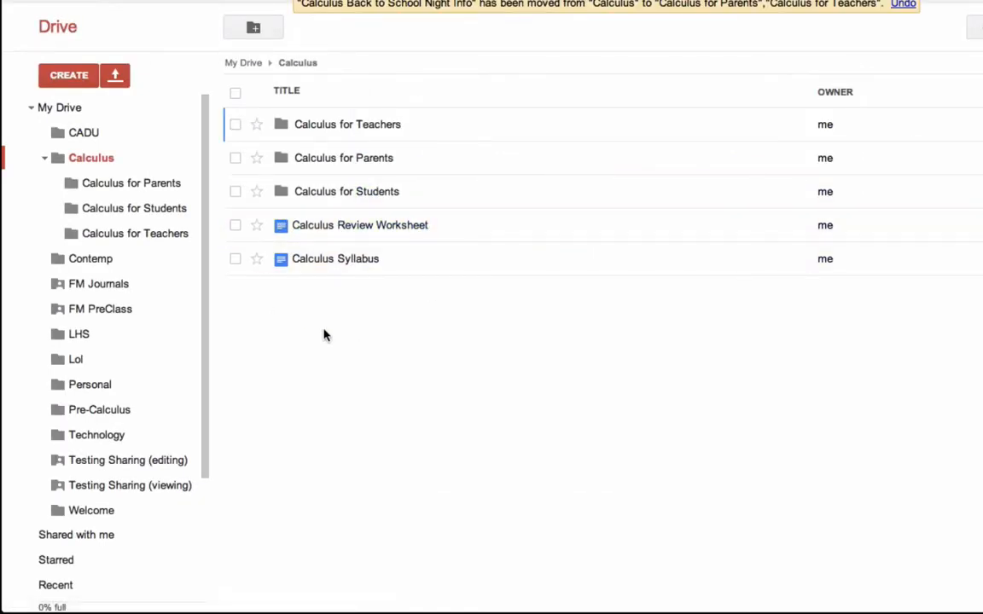
- Check the contents of the Calculus for Teachers and Calculus for Parents folders, then return to the Calculus folder
click(309, 126)
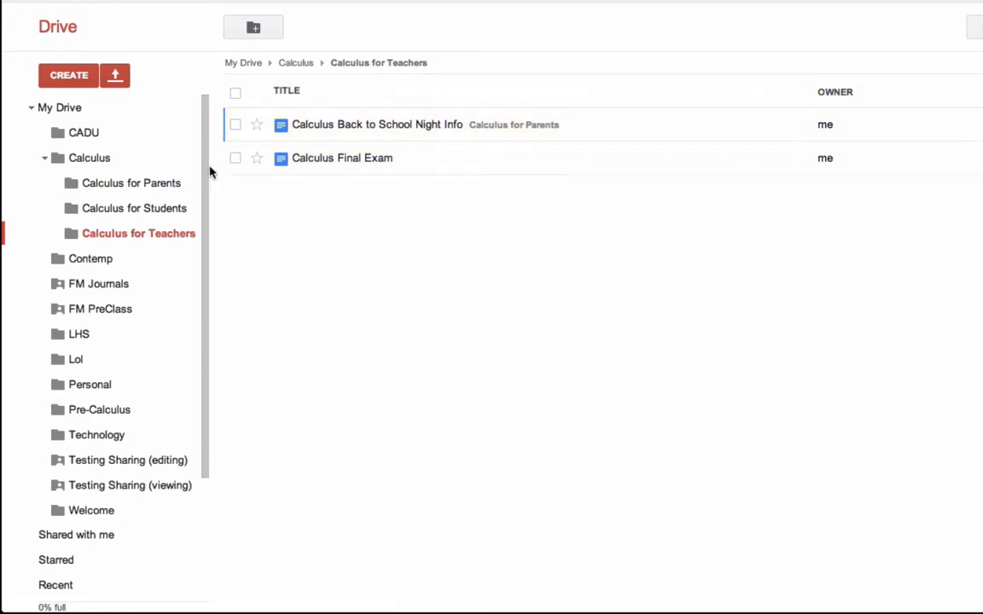
click(115, 184)
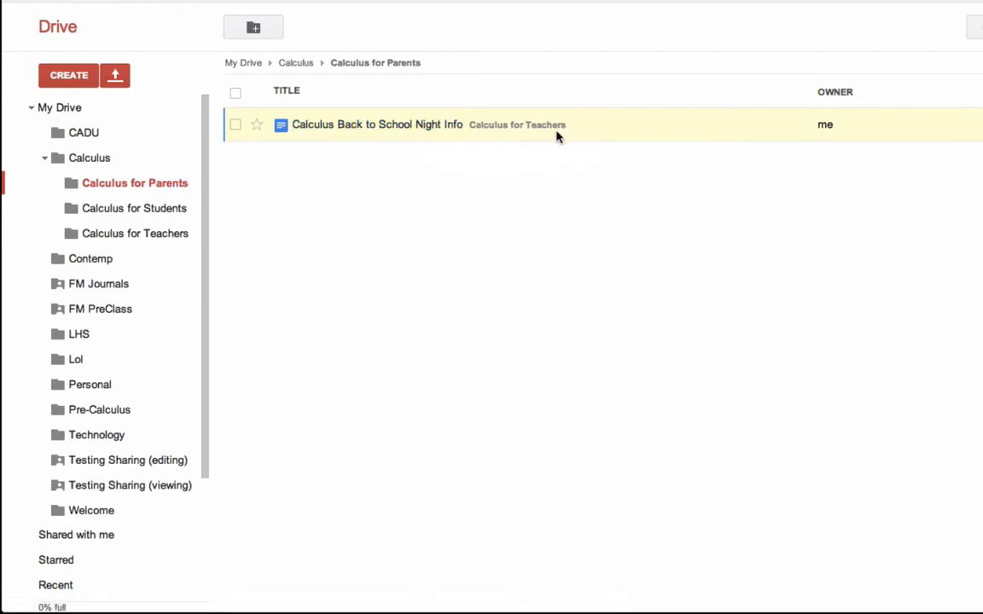
click(89, 159)
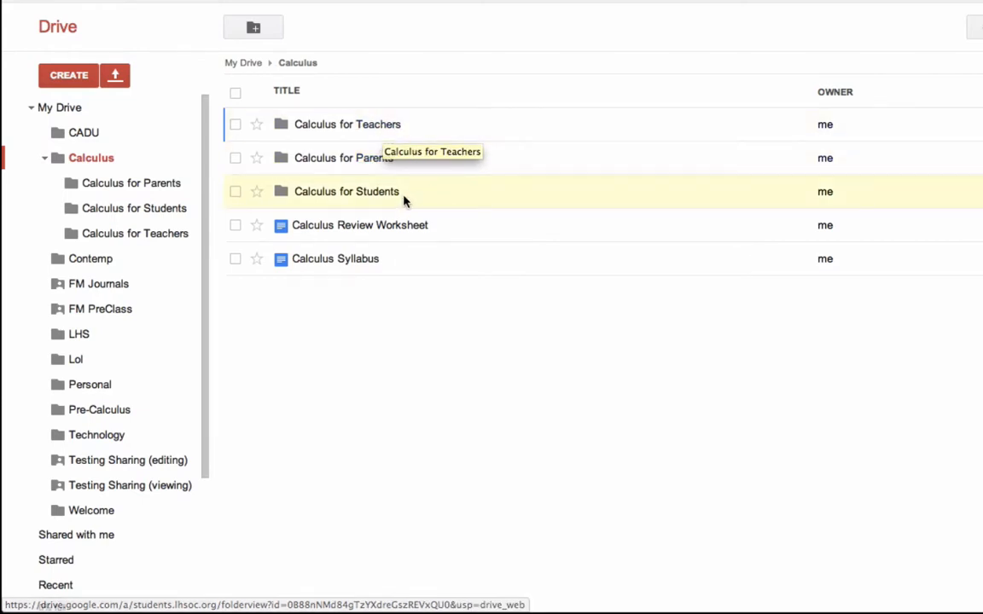
- Move Calculus Review Worksheet from Calculus into both the Calculus for Students and Calculus for Teachers folders
click(235, 226)
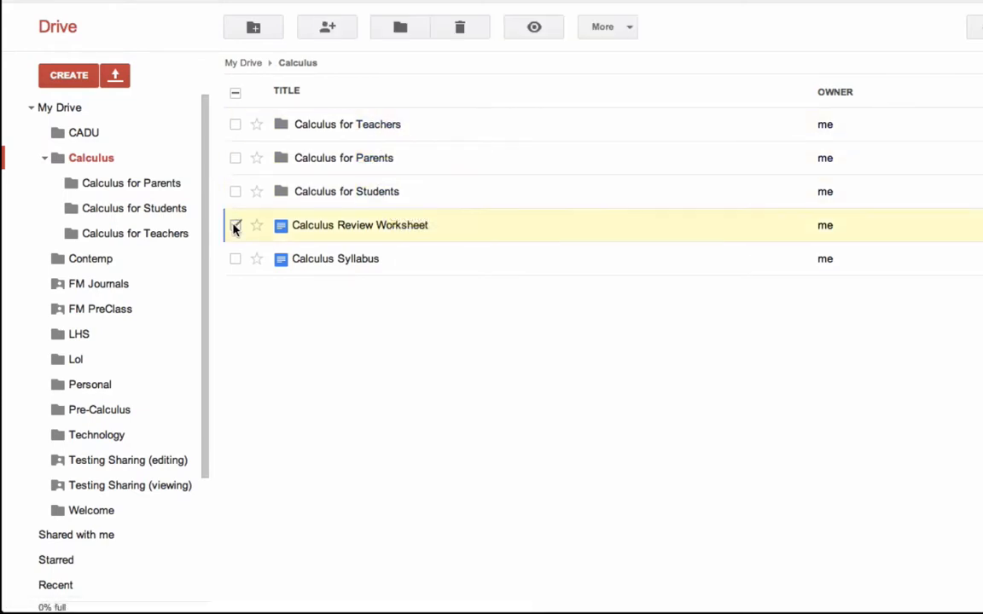
click(397, 31)
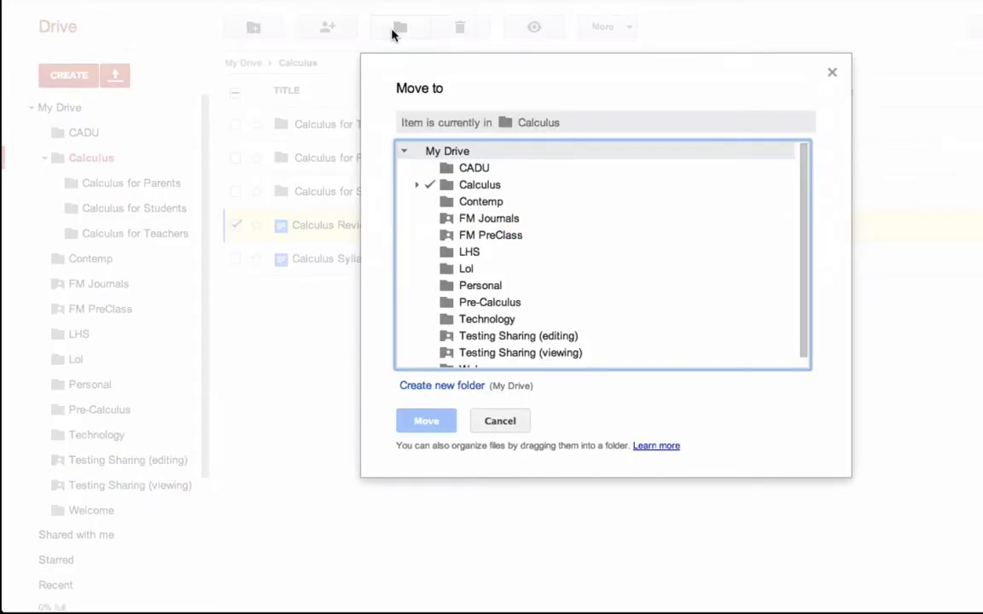
click(417, 187)
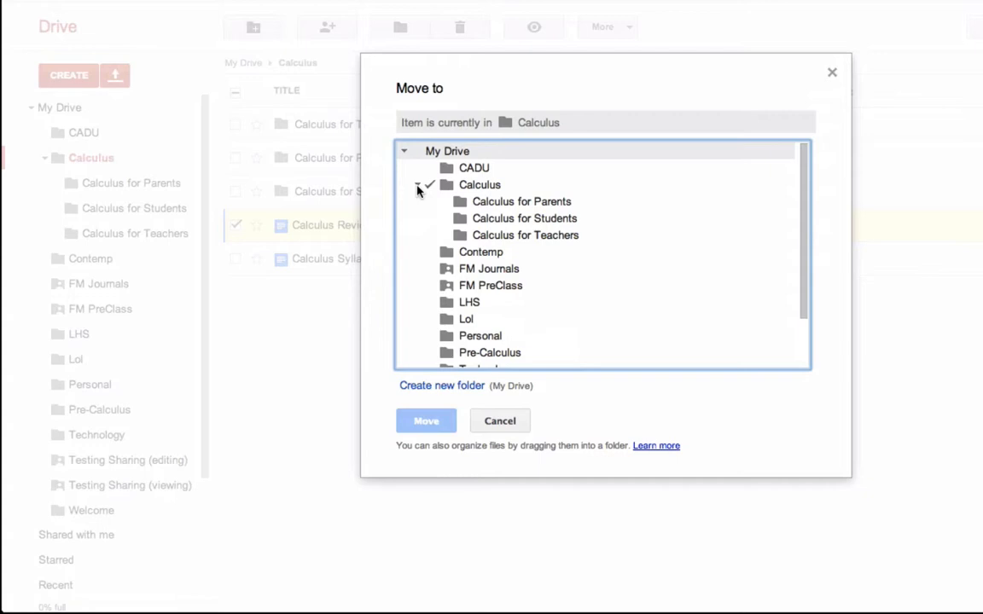
click(495, 221)
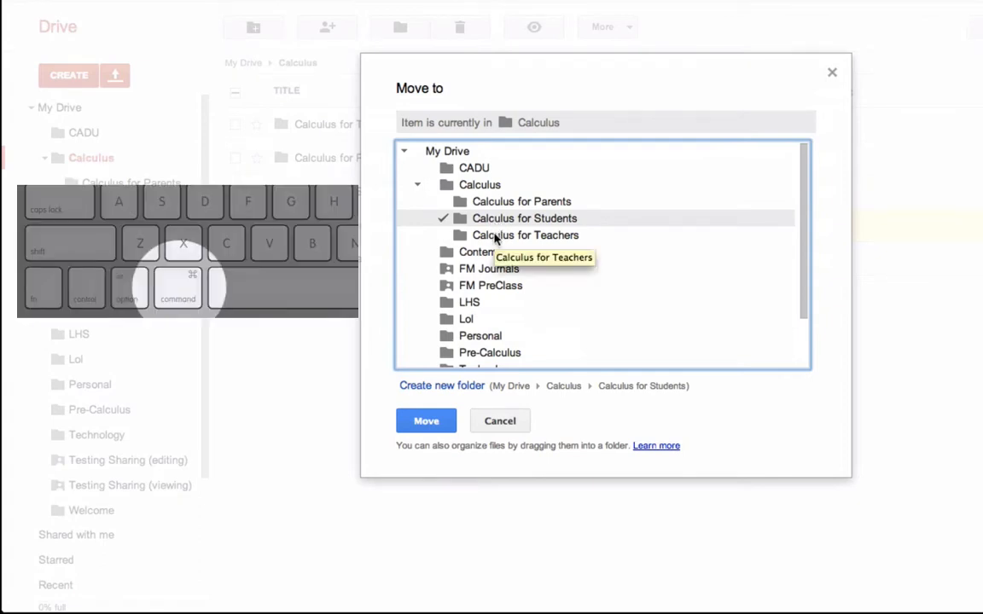
super+click(494, 236)
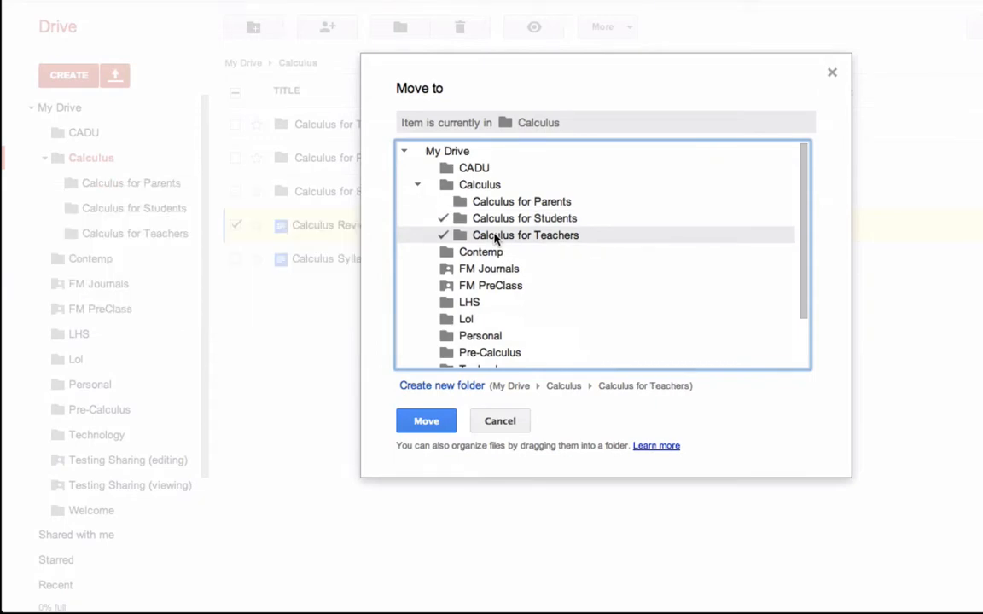
click(430, 423)
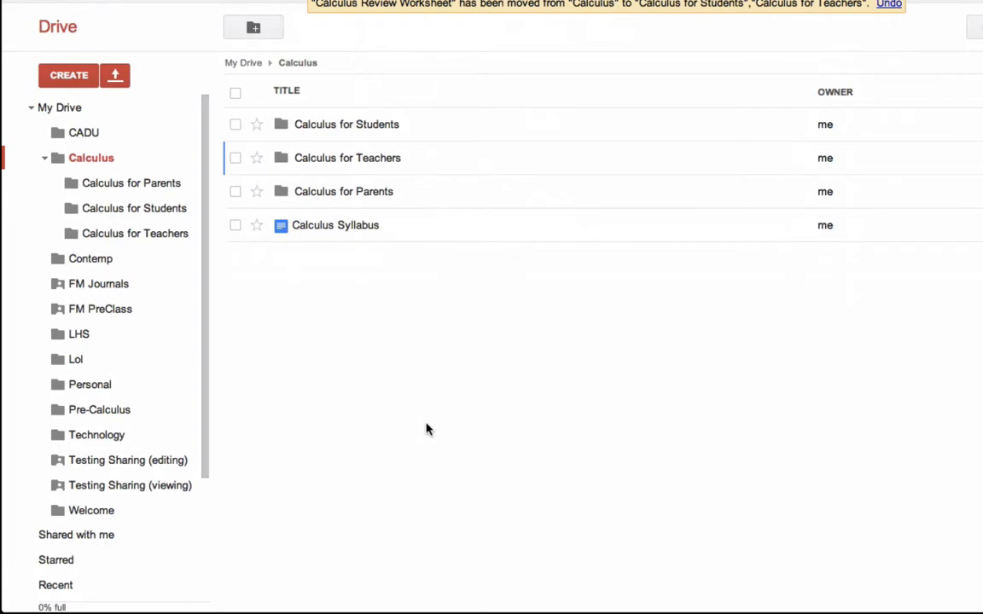
- Check the contents of the Calculus for Parents, Calculus for Students and Calculus for Teachers folders, then return to Calculus
click(315, 193)
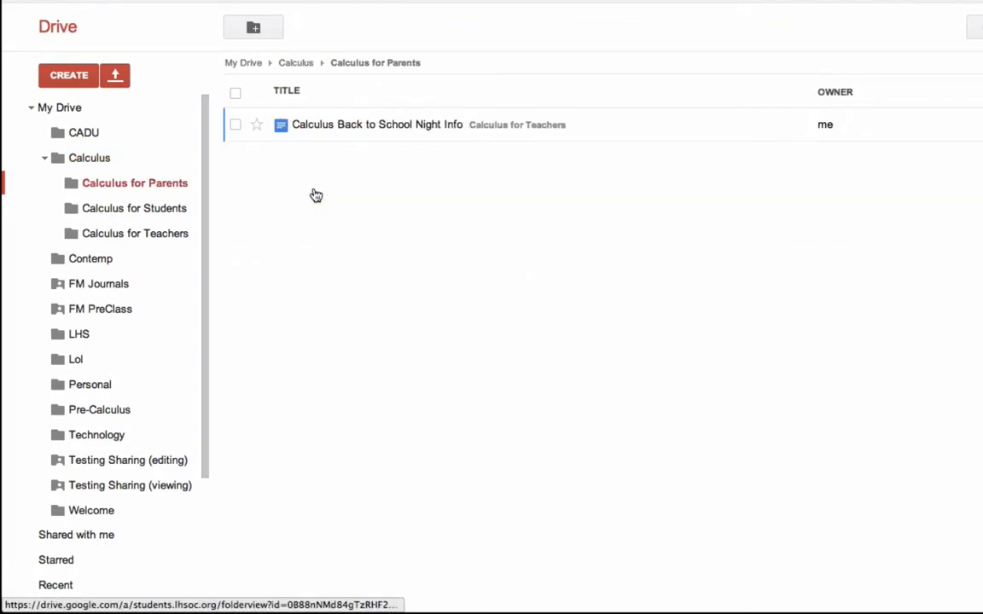
click(150, 209)
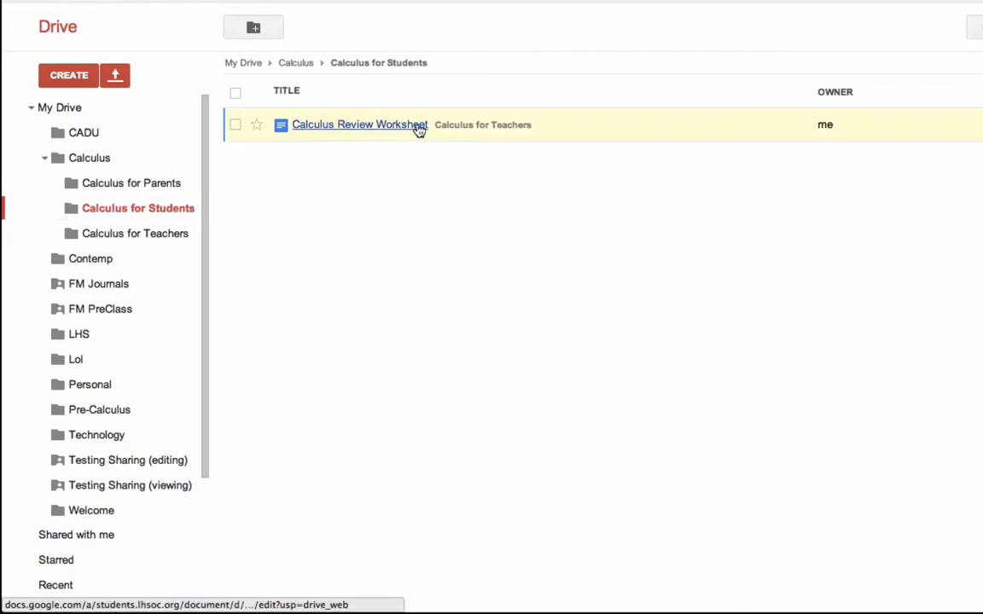
click(167, 233)
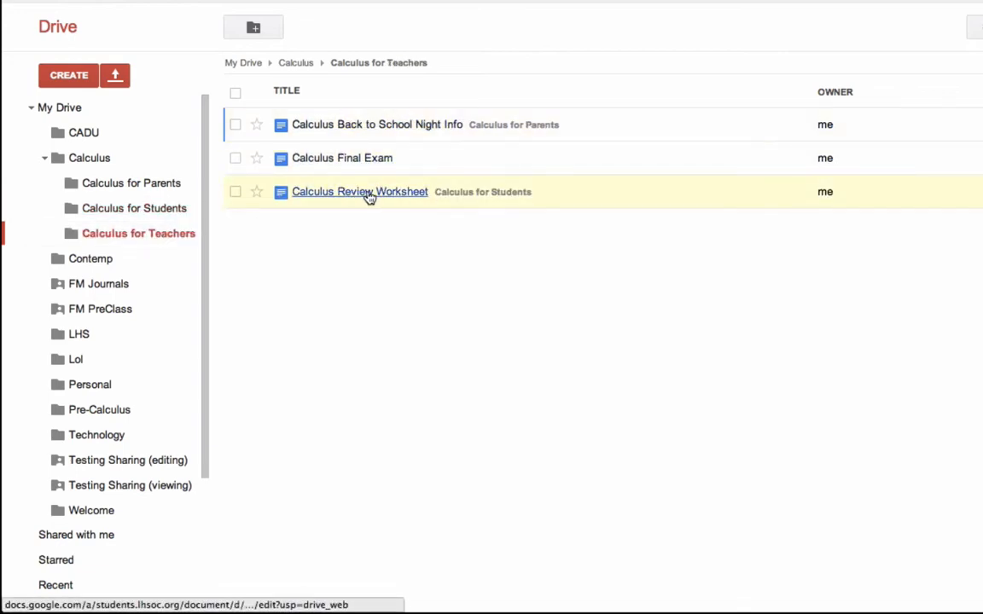
click(82, 161)
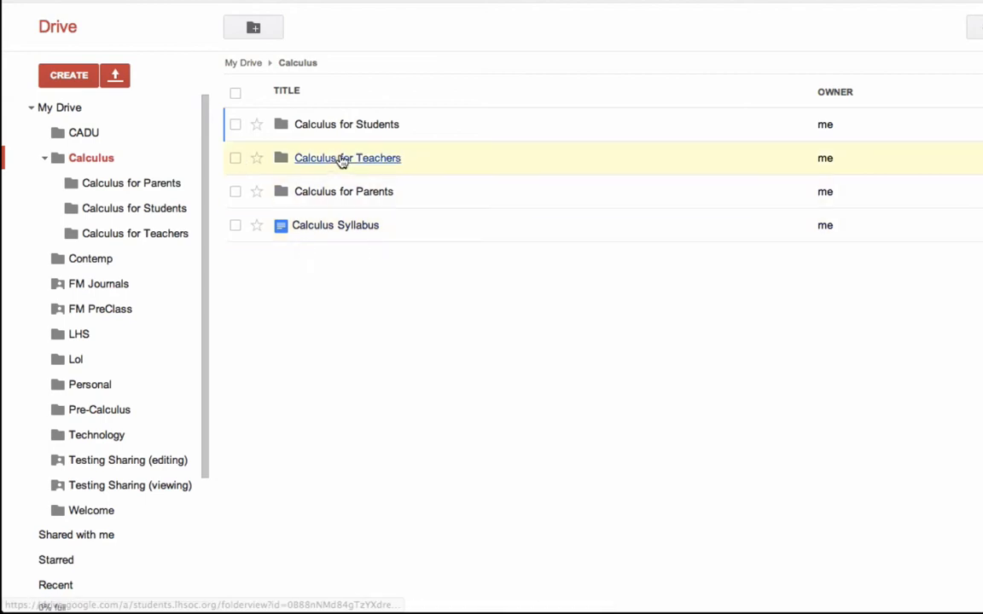
- Add Calculus Syllabus to the Calculus for Parents, Calculus for Students and Calculus for Teachers folders while keeping it in Calculus
click(235, 226)
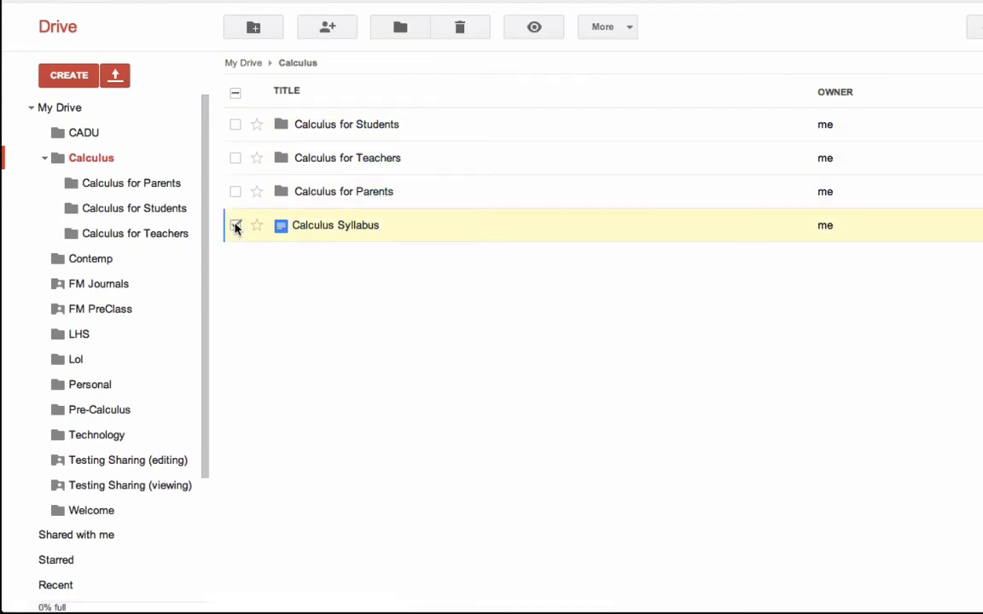
click(400, 28)
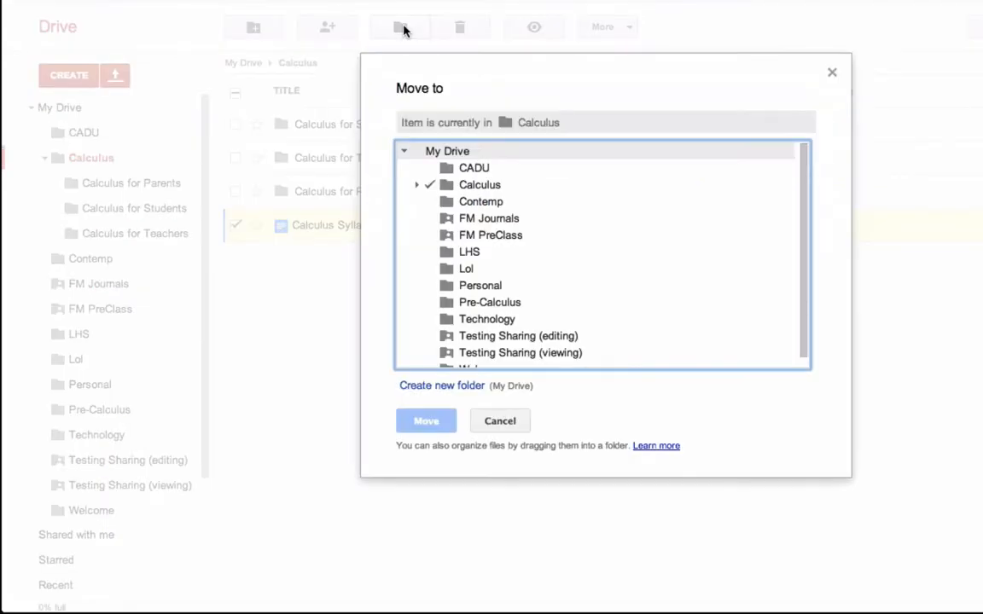
click(417, 186)
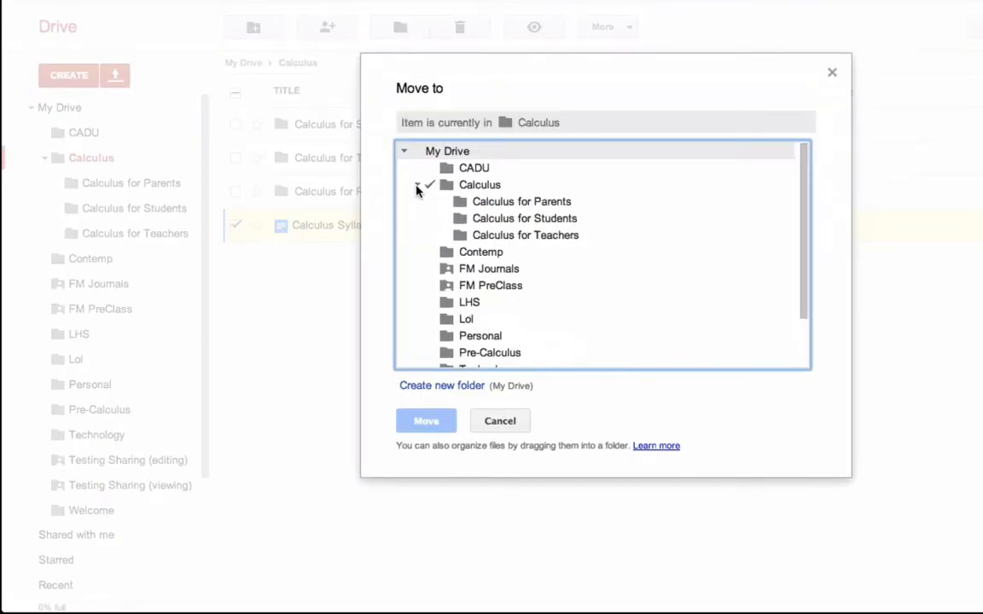
click(482, 202)
click(477, 218)
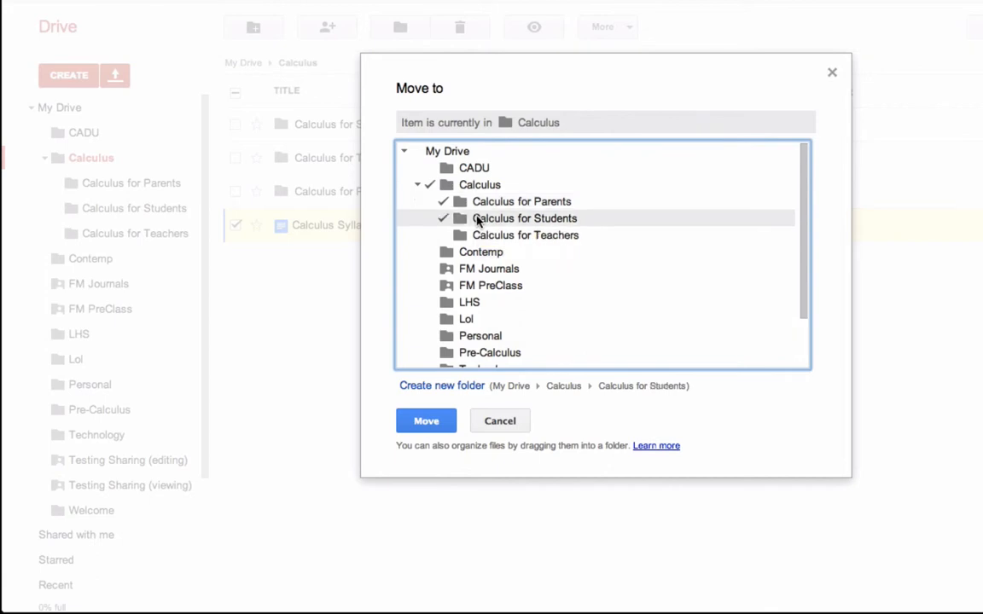
click(482, 238)
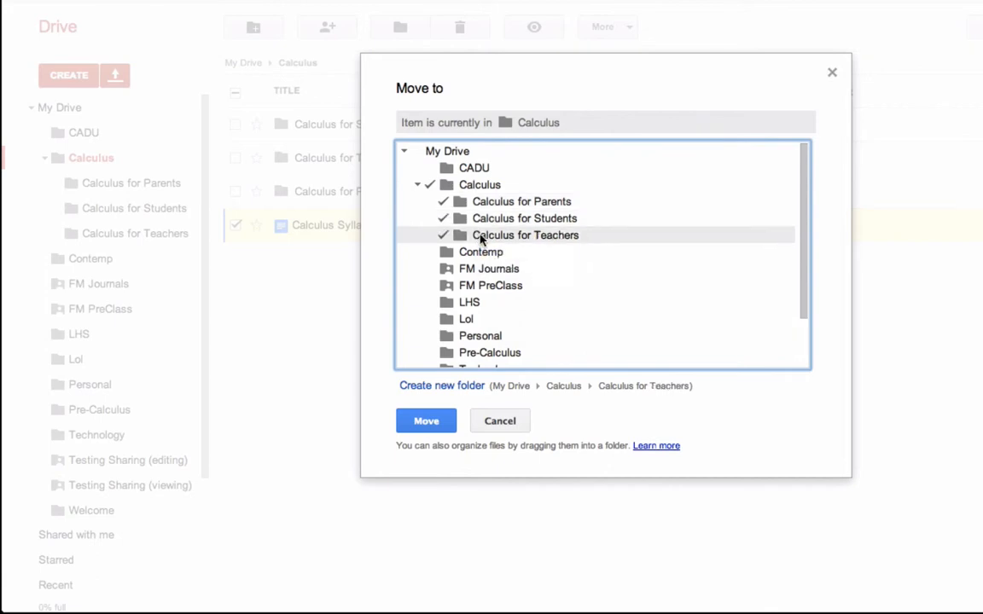
click(431, 421)
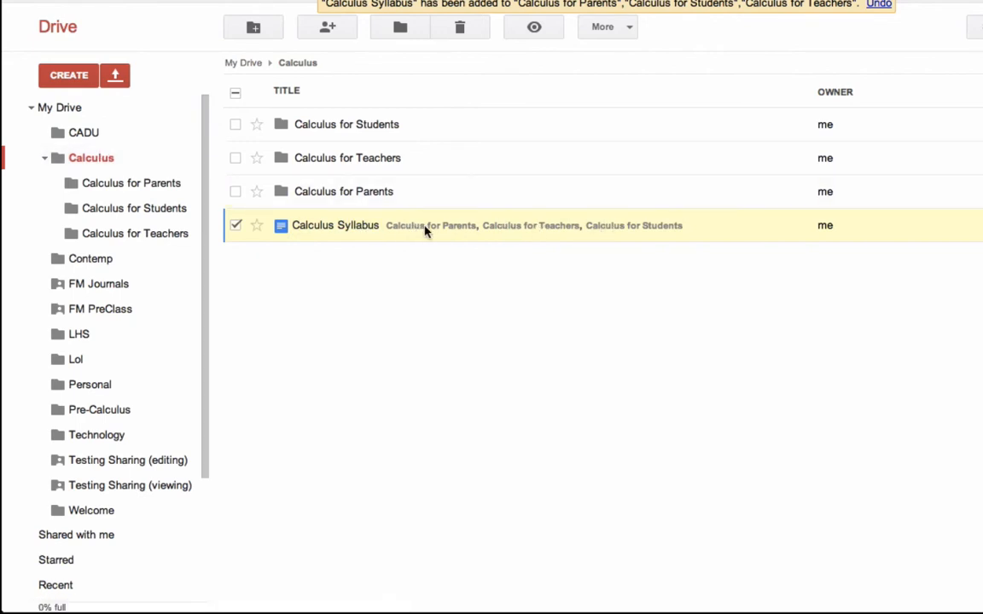
- Add the Calculus for Teachers folder to For Teachers while keeping it in Calculus, and check the For Teachers subfolders
click(77, 158)
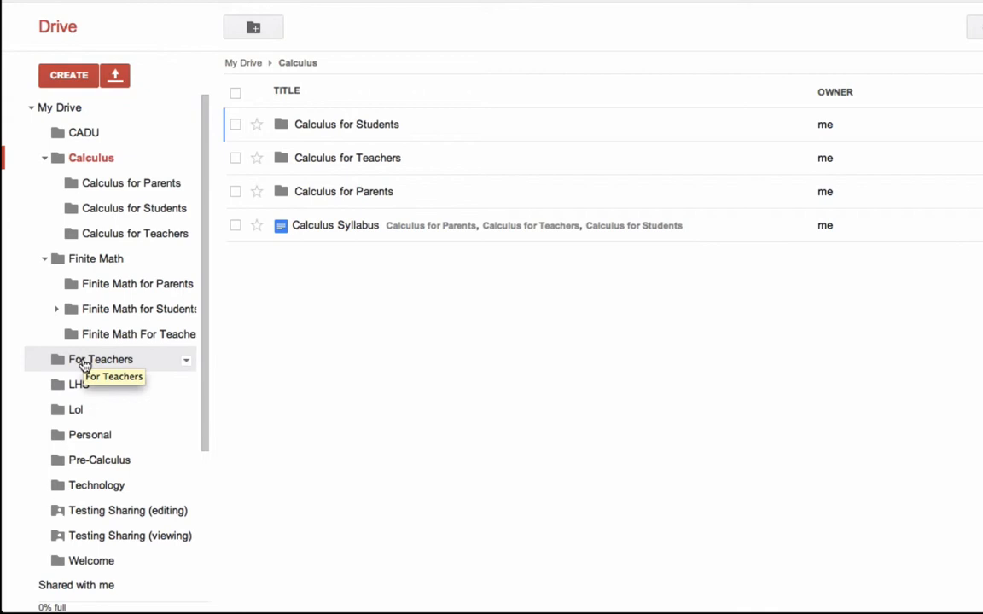
click(111, 232)
click(95, 159)
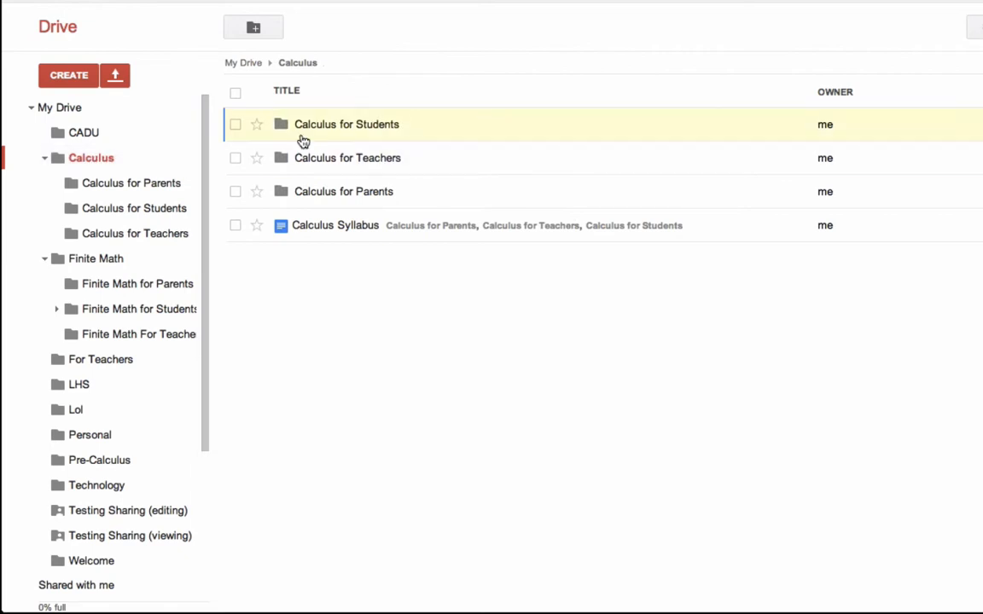
click(235, 159)
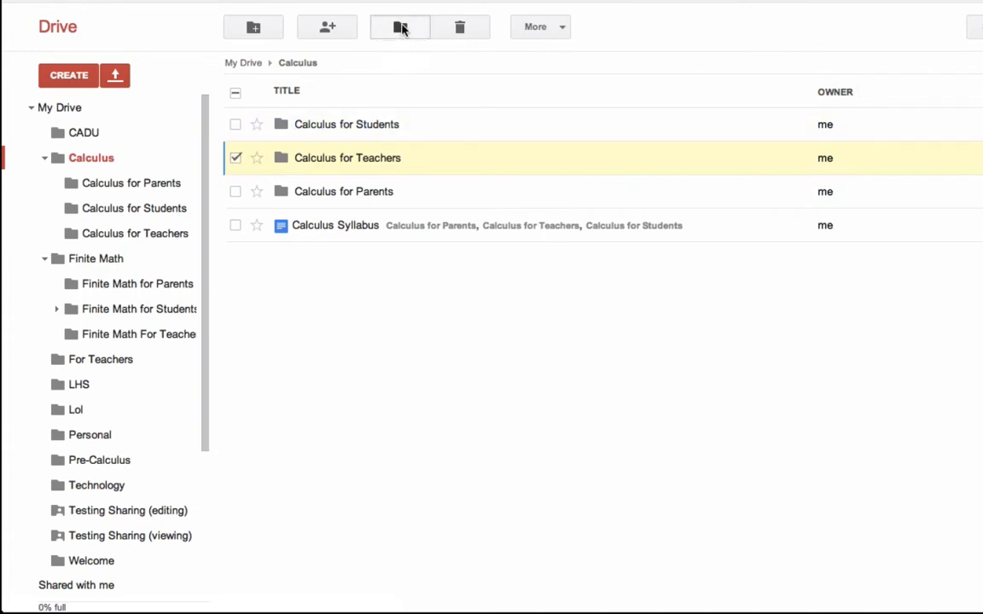
click(401, 28)
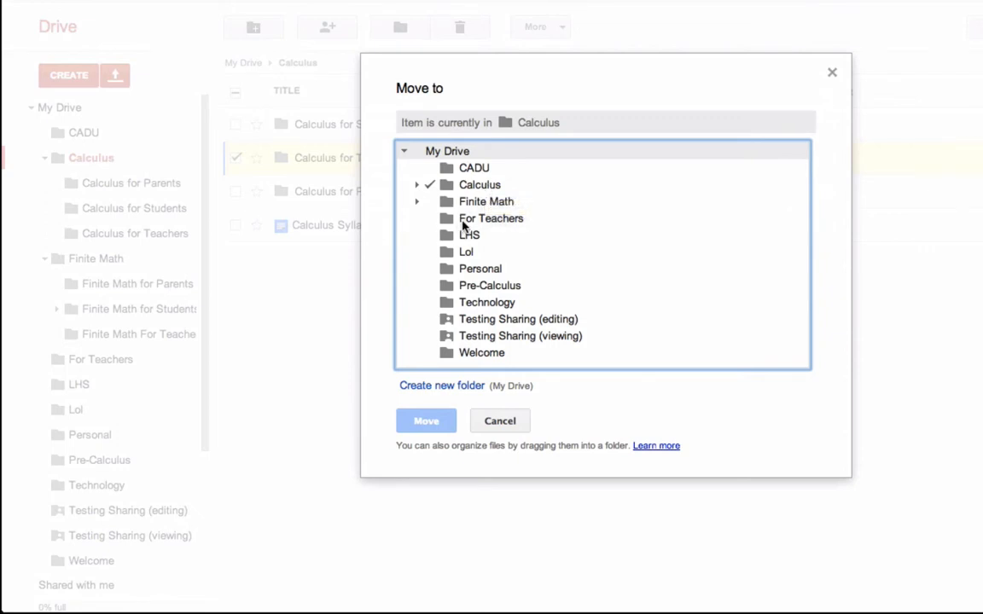
key(super)
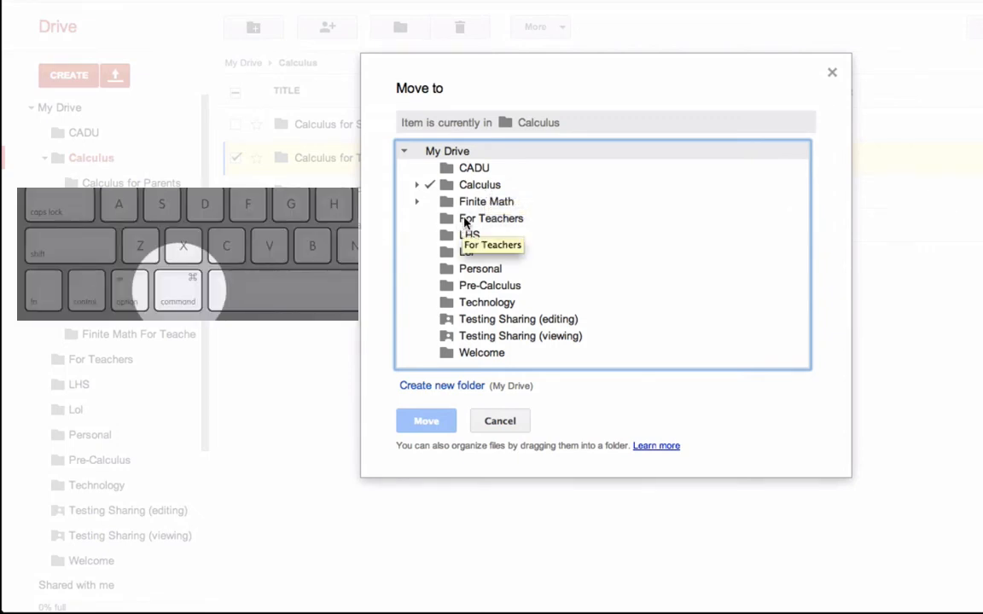
click(466, 220)
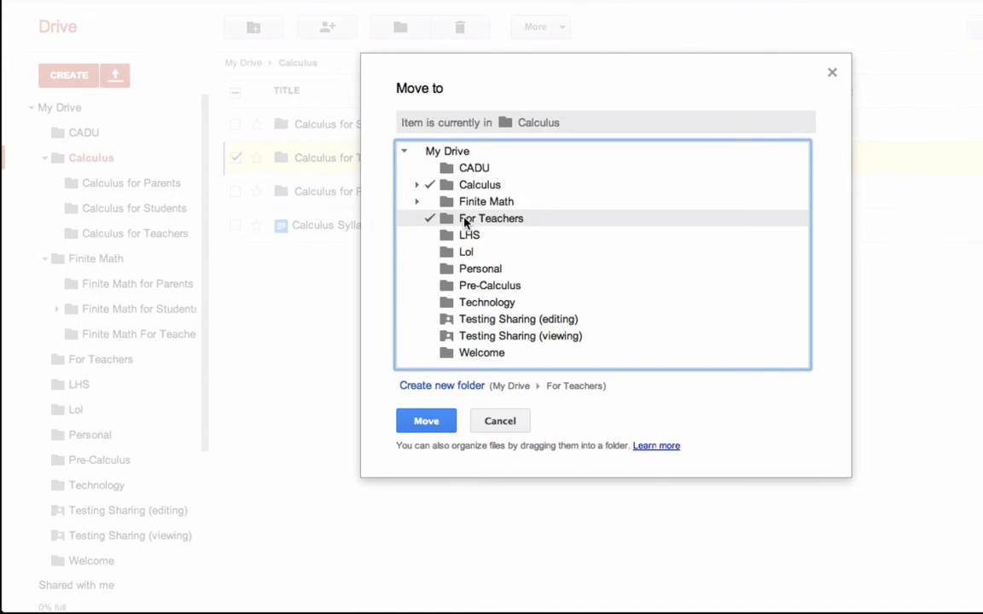
click(429, 422)
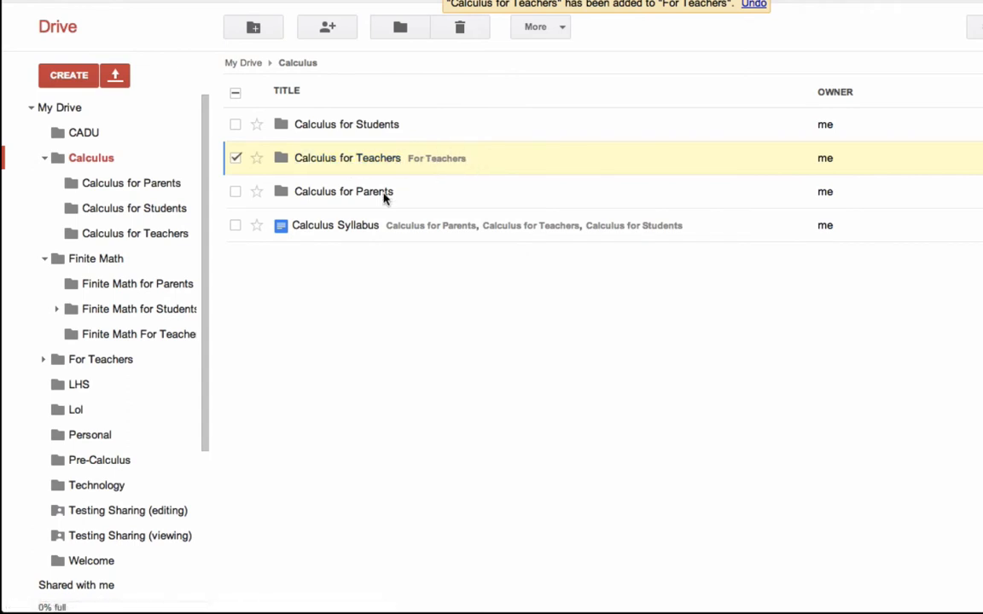
click(45, 361)
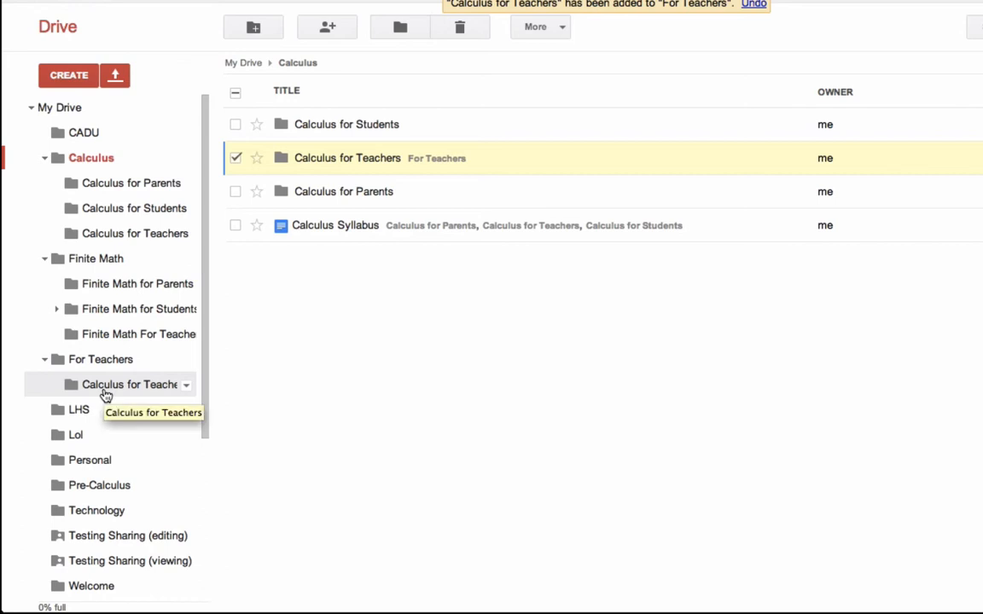
click(45, 360)
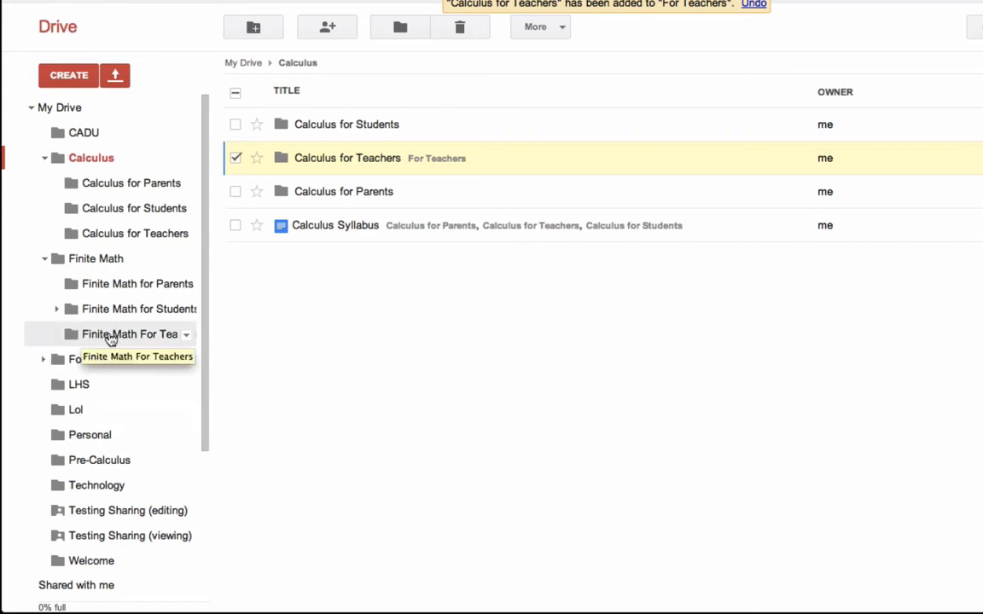
- Add the Finite Math For Teachers folder to For Teachers while keeping it in Finite Math, and open For Teachers
click(187, 336)
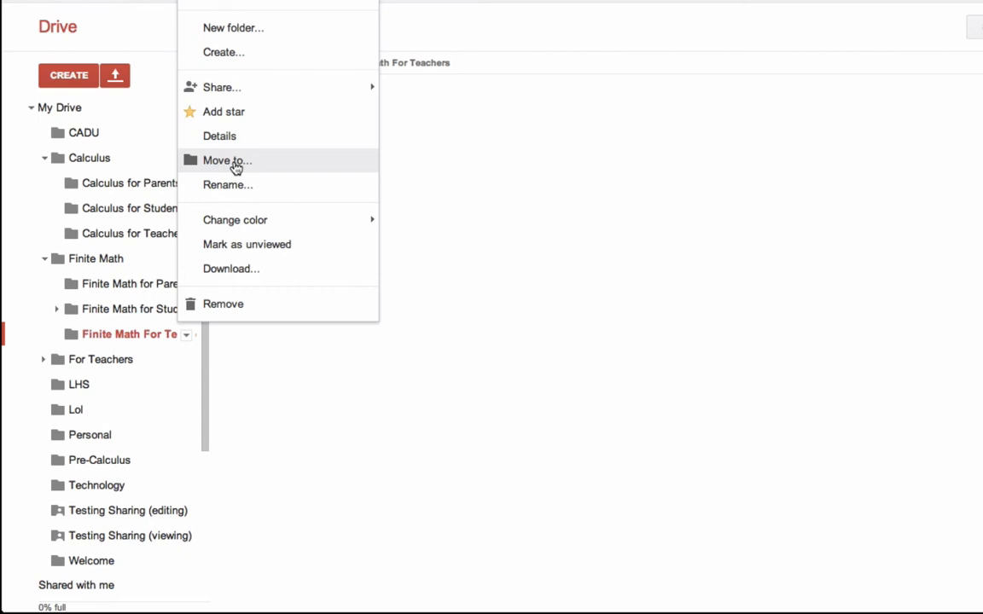
click(227, 160)
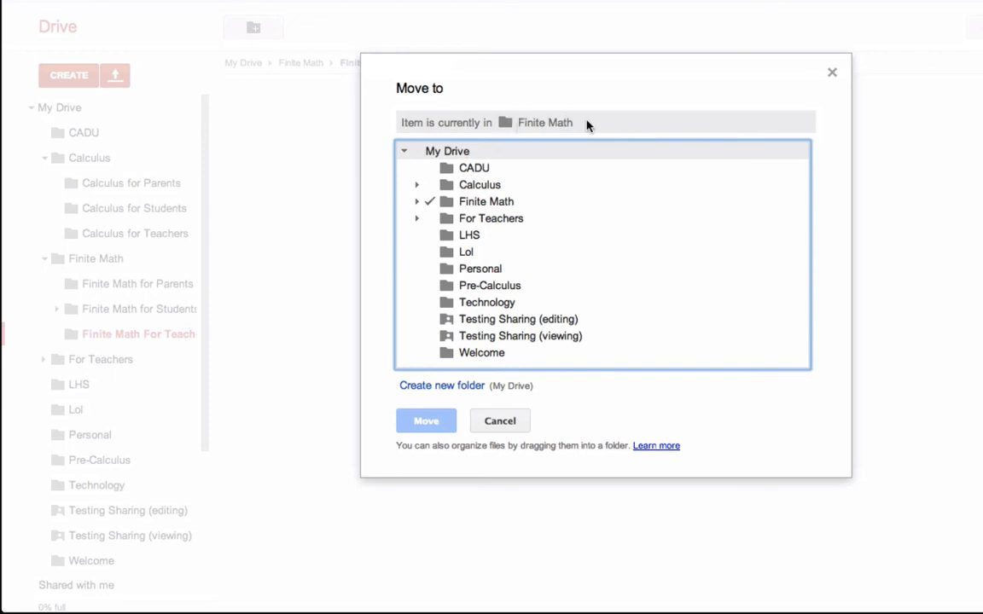
click(453, 219)
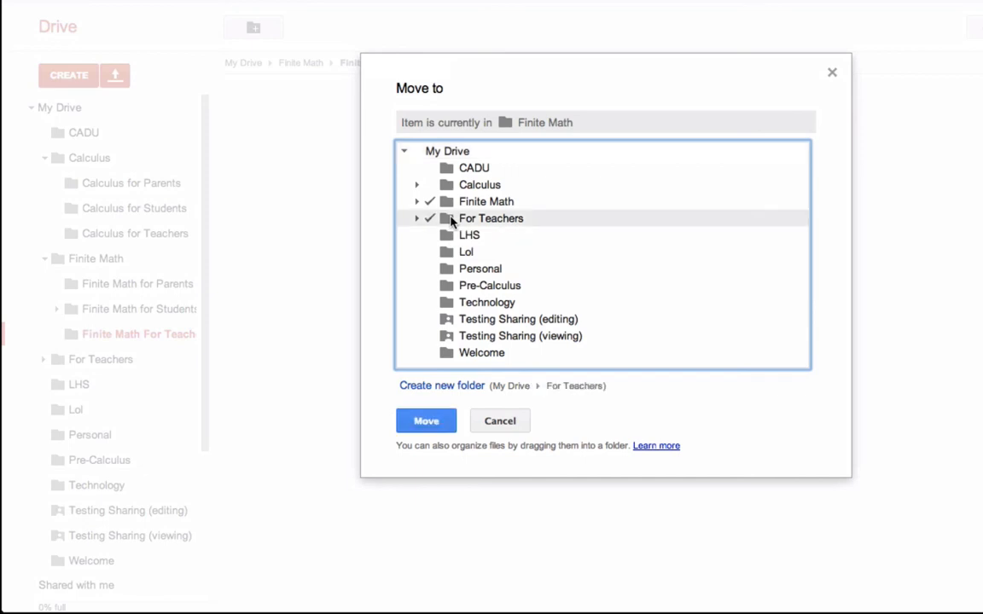
click(427, 420)
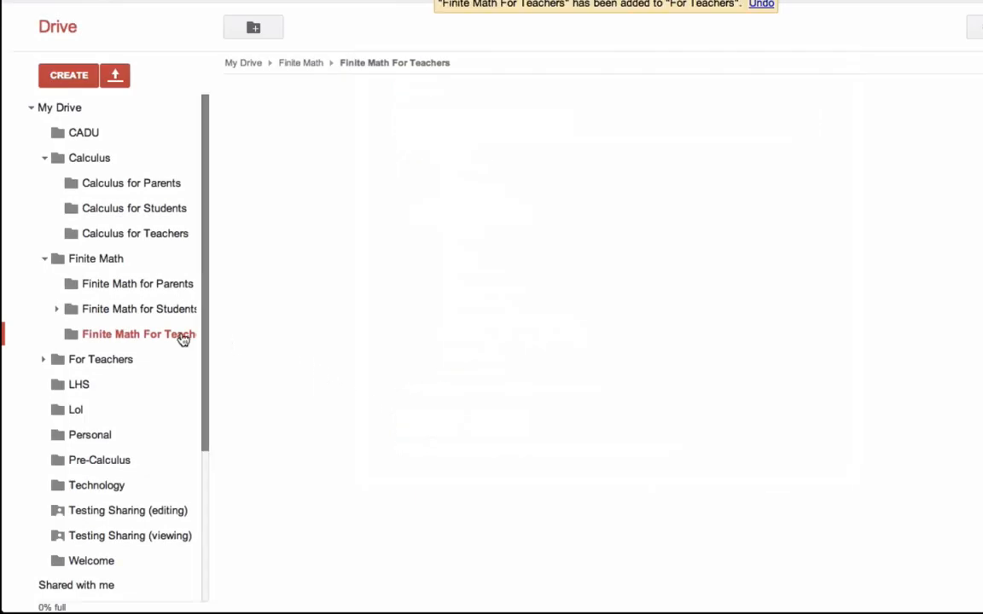
click(109, 362)
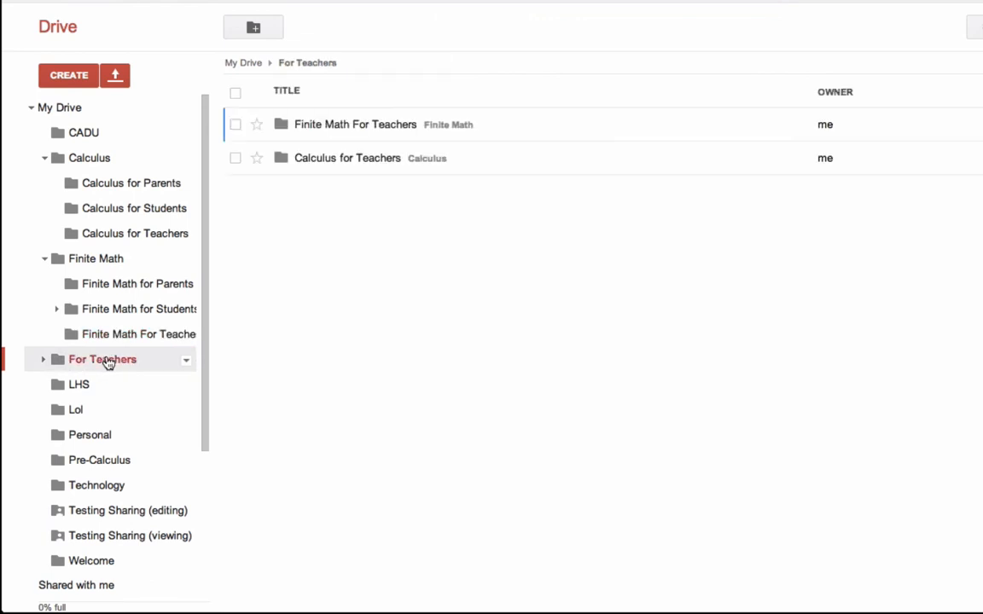